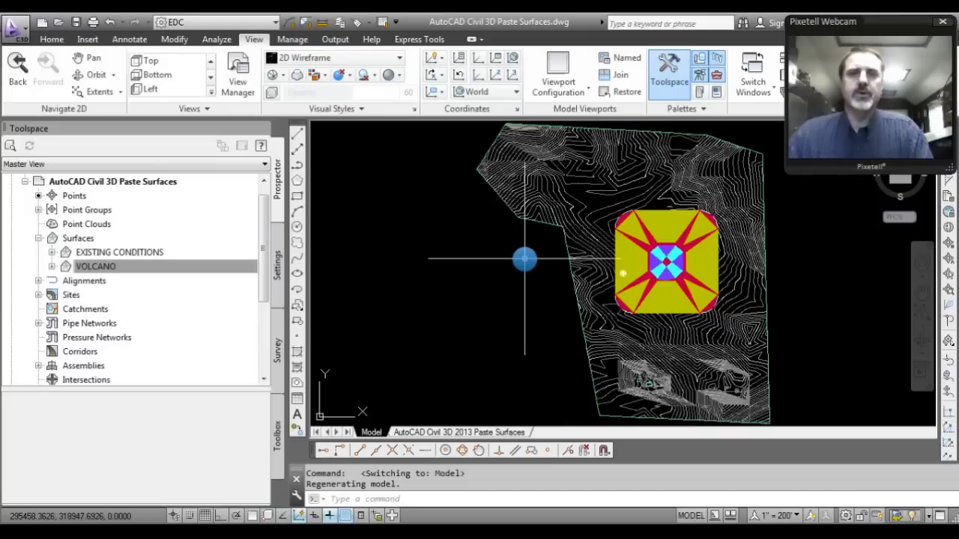
Step: Identify the EXISTING CONDITIONS and VOLCANO surfaces in the drawing and in the surface list
left_click(535, 221)
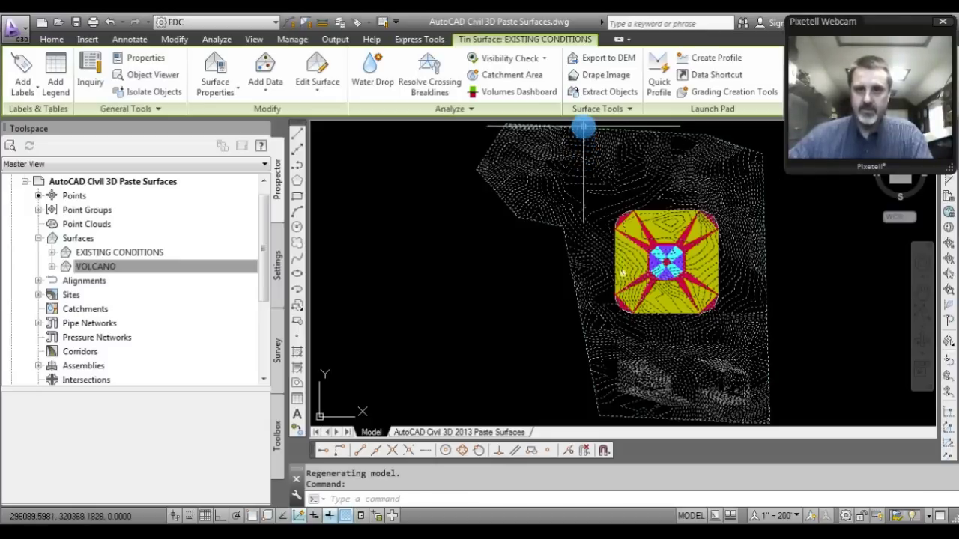
left_click(174, 262)
left_click(175, 254)
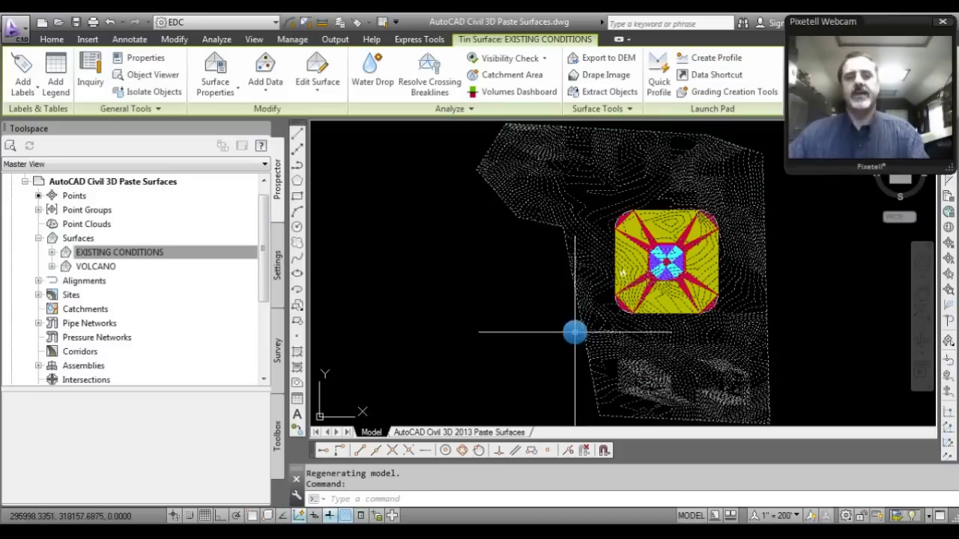
key("Escape")
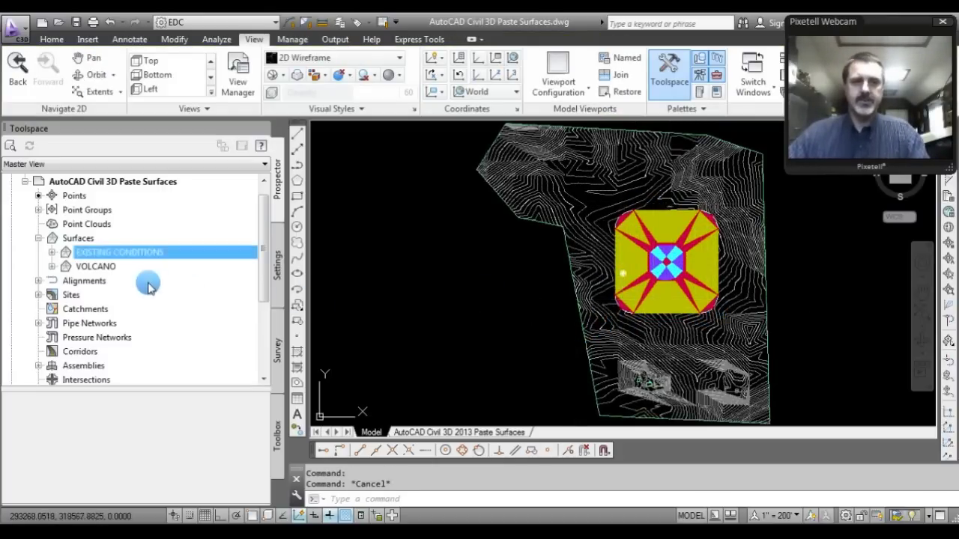
left_click(103, 268)
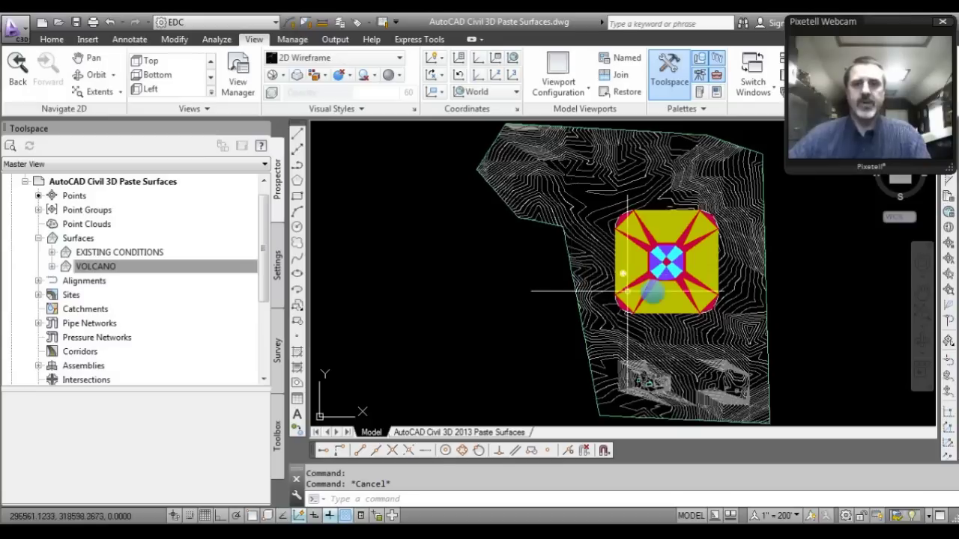
Step: Inspect the volcano and existing ground surfaces from side and tilted 3D views in the Conceptual visual style
left_click(922, 340)
left_click_drag(676, 287, 679, 177)
right_click(679, 179)
left_click(704, 189)
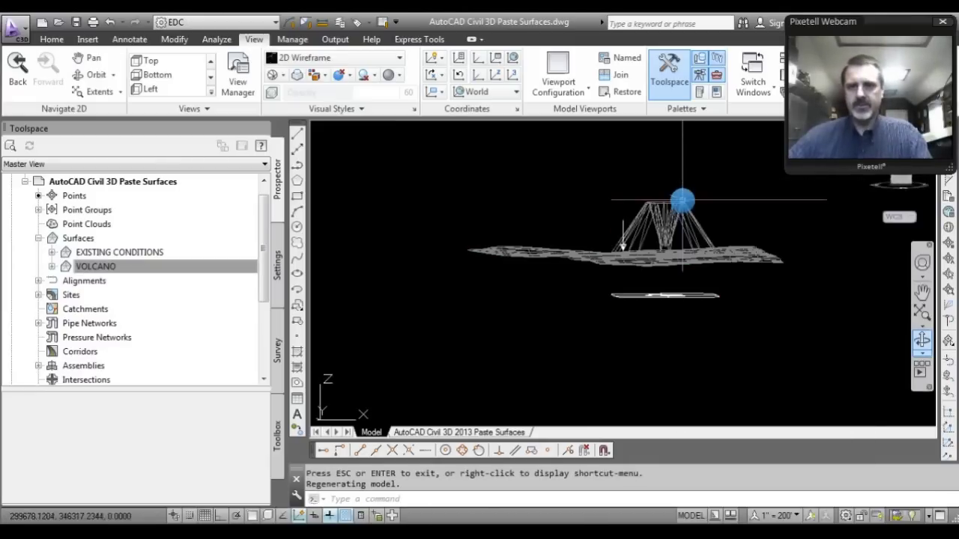
left_click(397, 60)
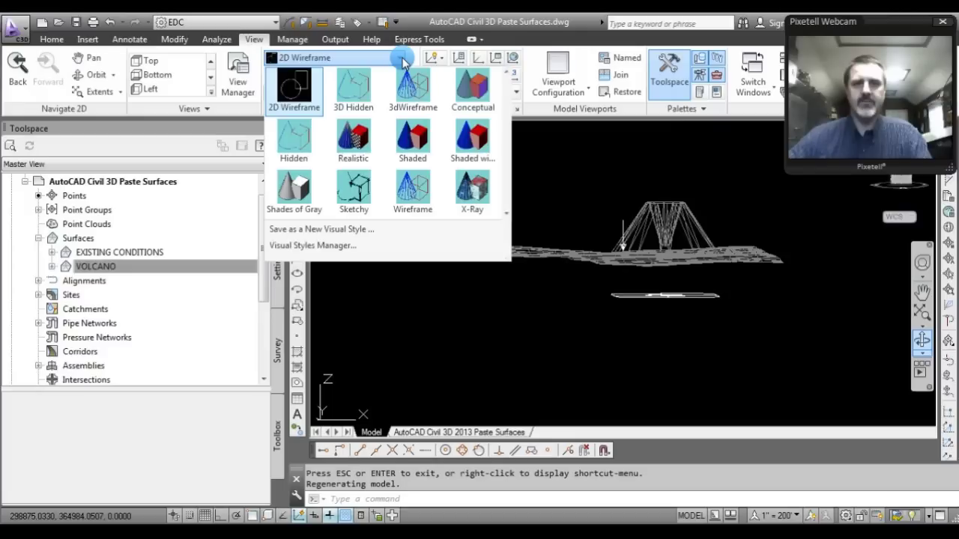
left_click(472, 89)
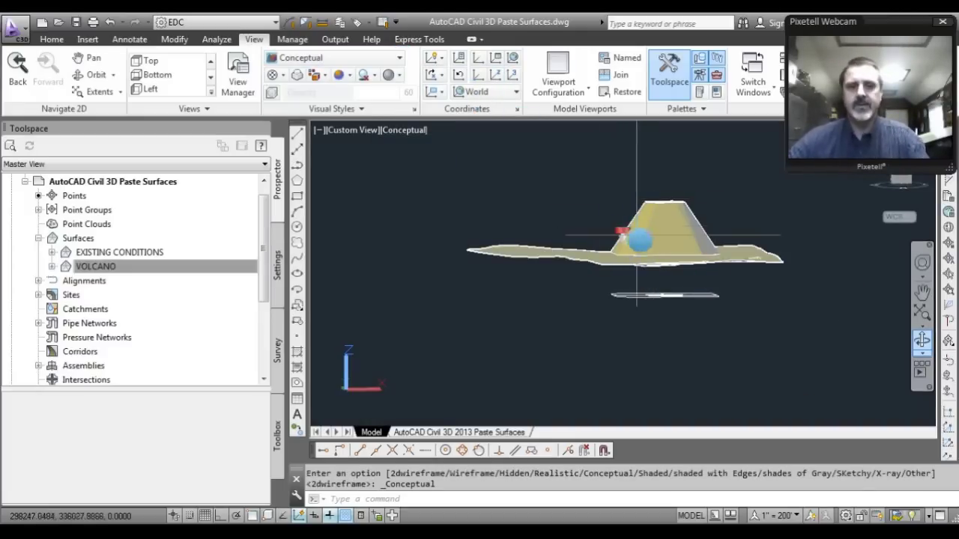
scroll(649, 248, "up", 2)
scroll(649, 247, "up", 3)
scroll(649, 244, "down", 2)
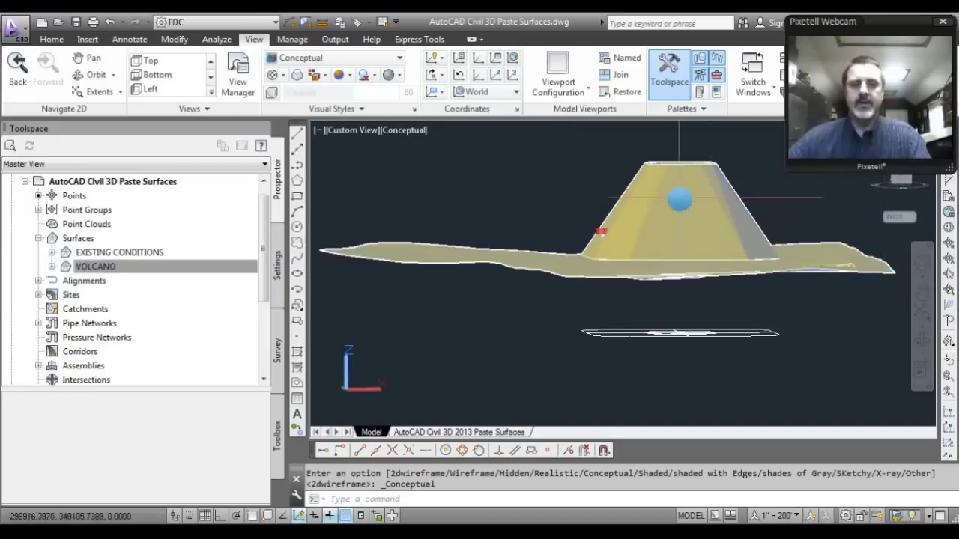
middle_click_drag(679, 189, 699, 265, "shift")
mouse_move(719, 217)
middle_mouse_down("shift")
mouse_move(697, 251)
mouse_move(634, 289)
mouse_move(574, 261)
mouse_move(547, 216)
mouse_move(577, 267)
mouse_move(647, 307)
mouse_move(696, 285)
mouse_move(685, 322)
mouse_move(683, 199)
mouse_move(642, 216)
mouse_move(555, 223)
mouse_move(413, 215)
mouse_move(729, 218)
middle_mouse_up("shift")
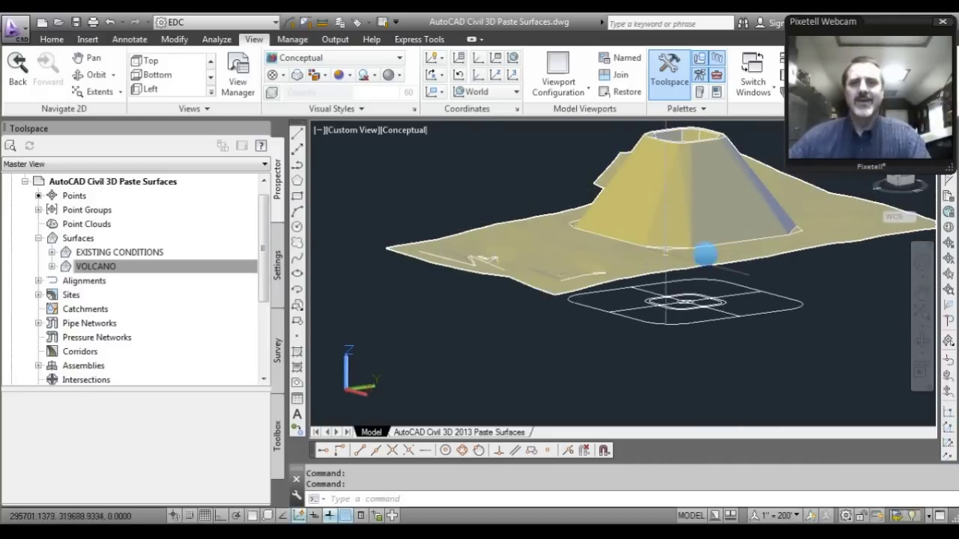
Step: Restore the 2D Wireframe visual style and the Top view
left_click(375, 58)
left_click(294, 87)
left_click(153, 61)
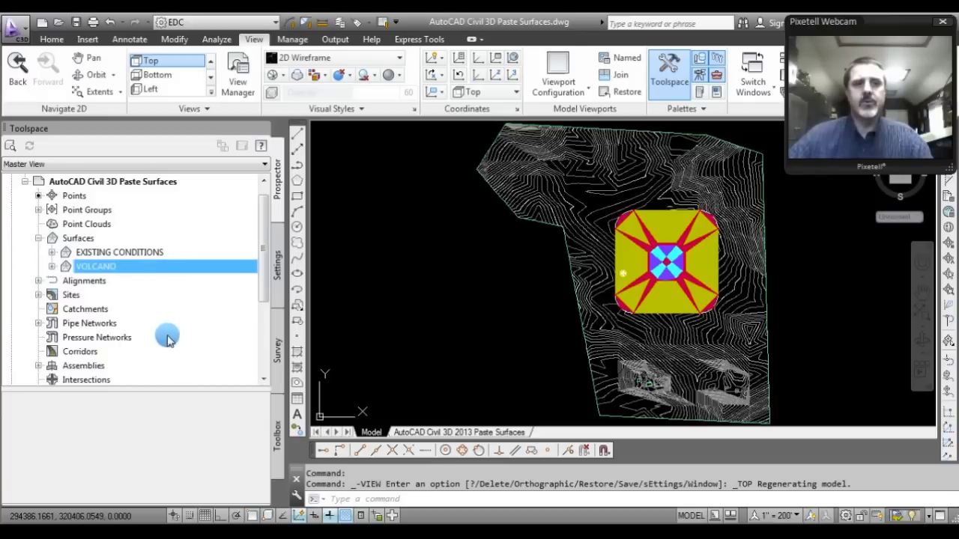
Step: Expand the EXISTING CONDITIONS surface's definition and list its edits
left_click(131, 254)
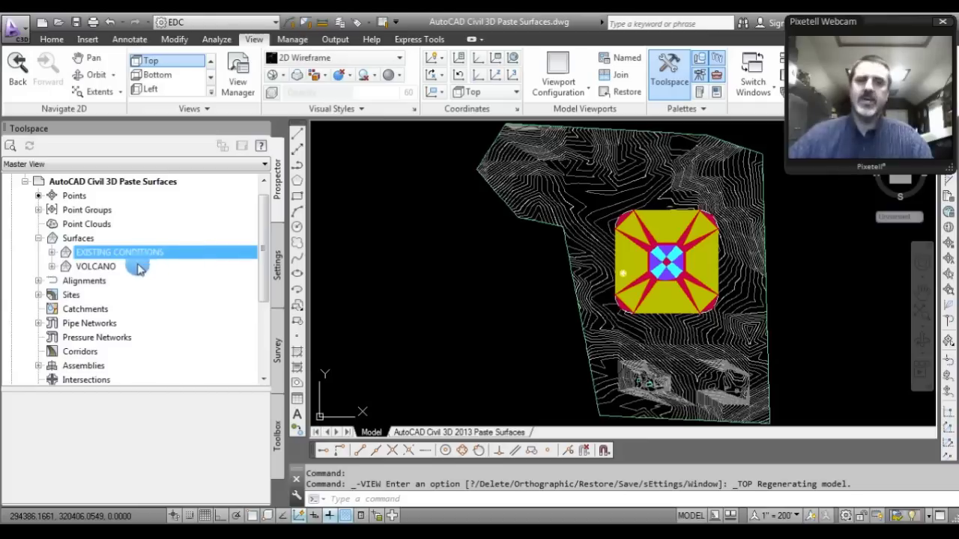
left_click(114, 271)
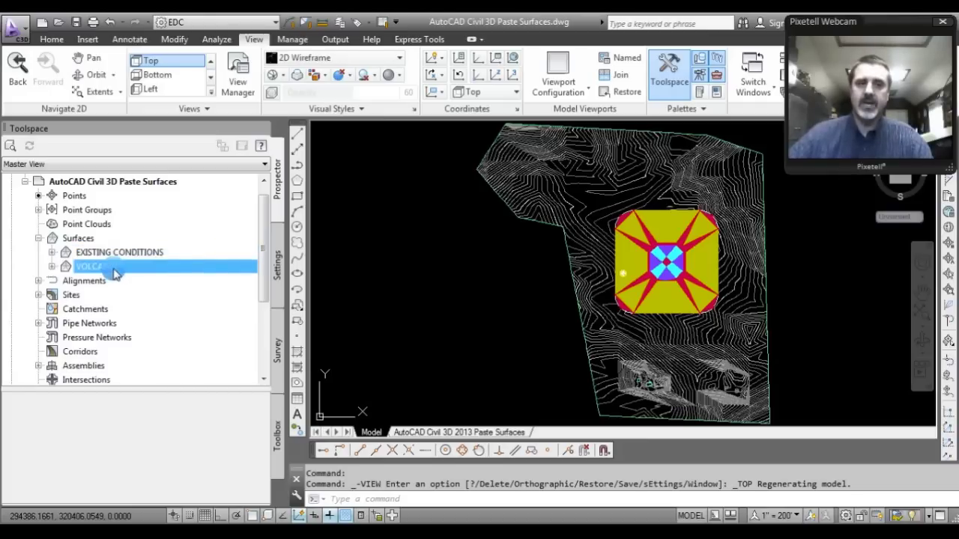
left_click(197, 253)
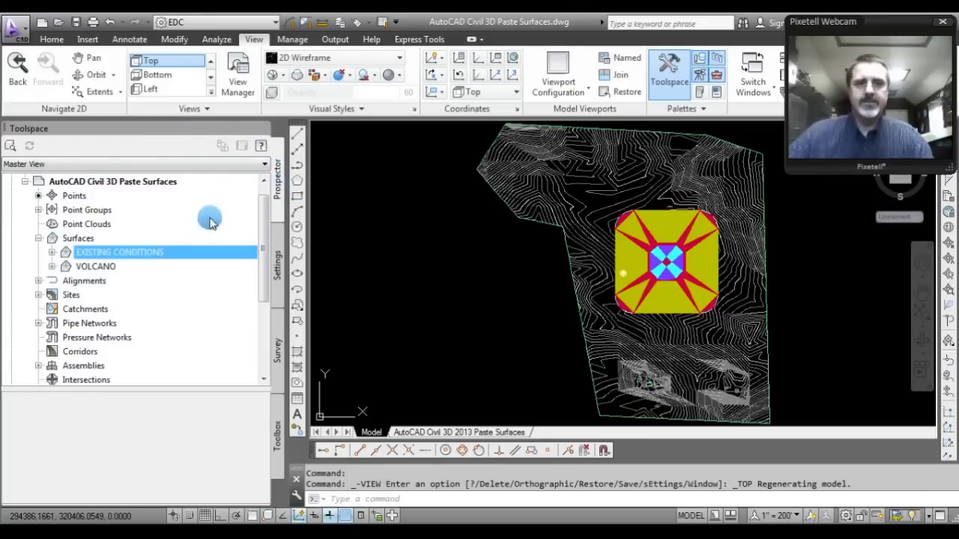
left_click(51, 239)
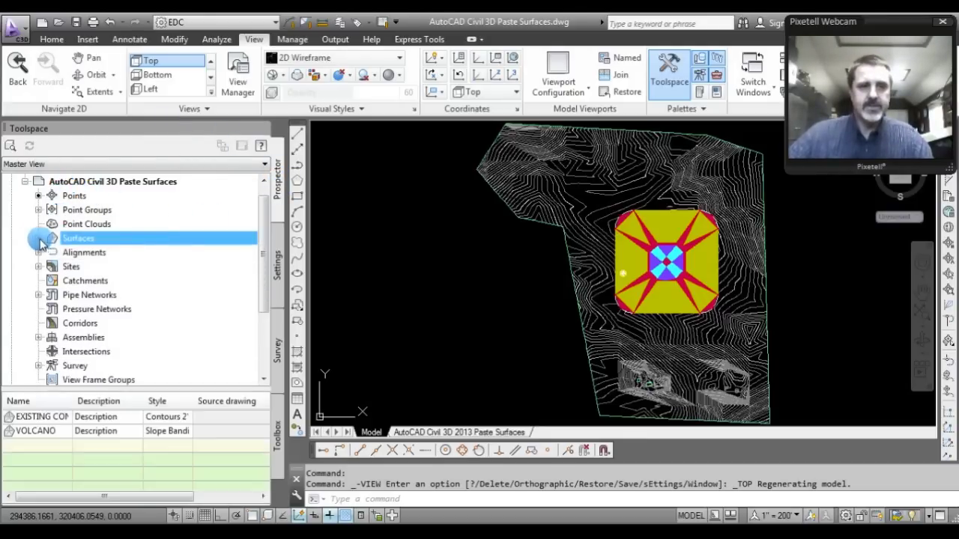
left_click(52, 253)
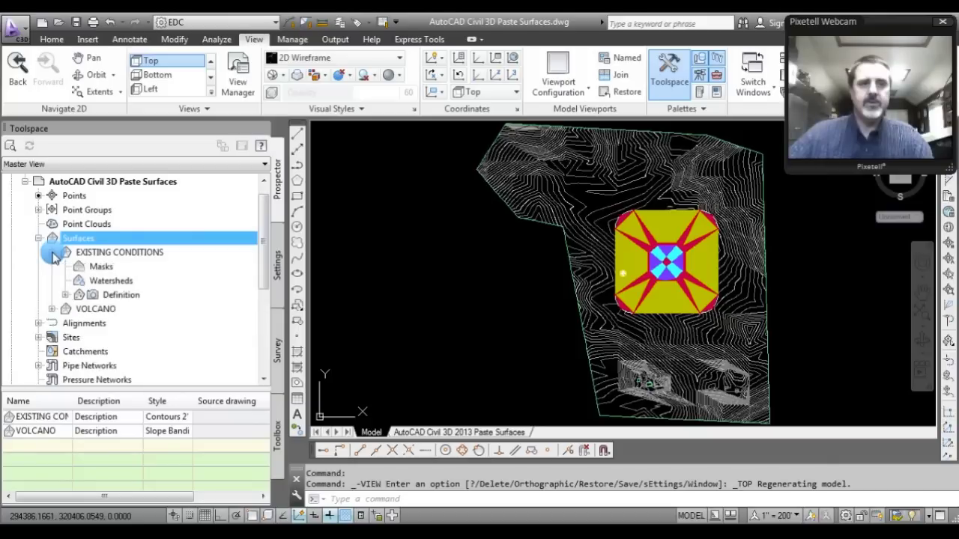
left_click(103, 254)
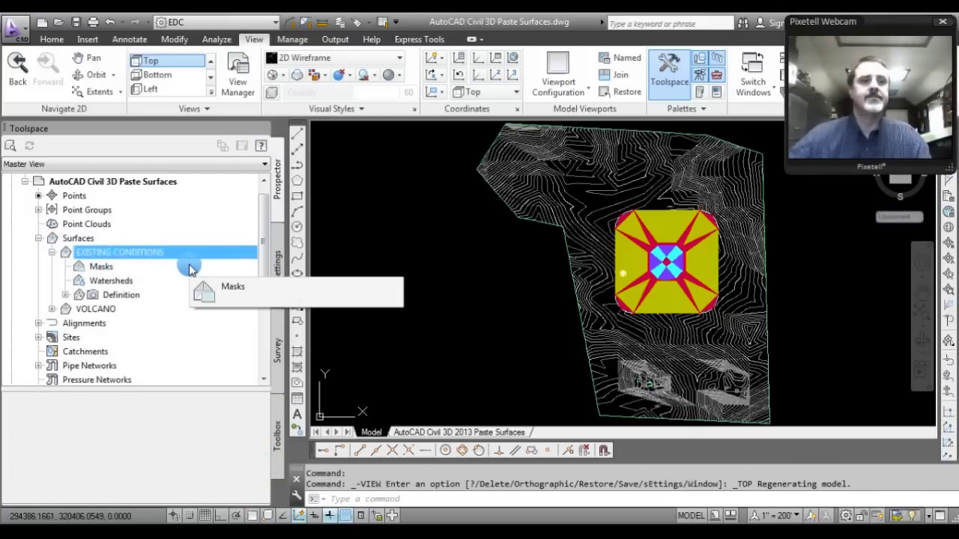
left_click(66, 295)
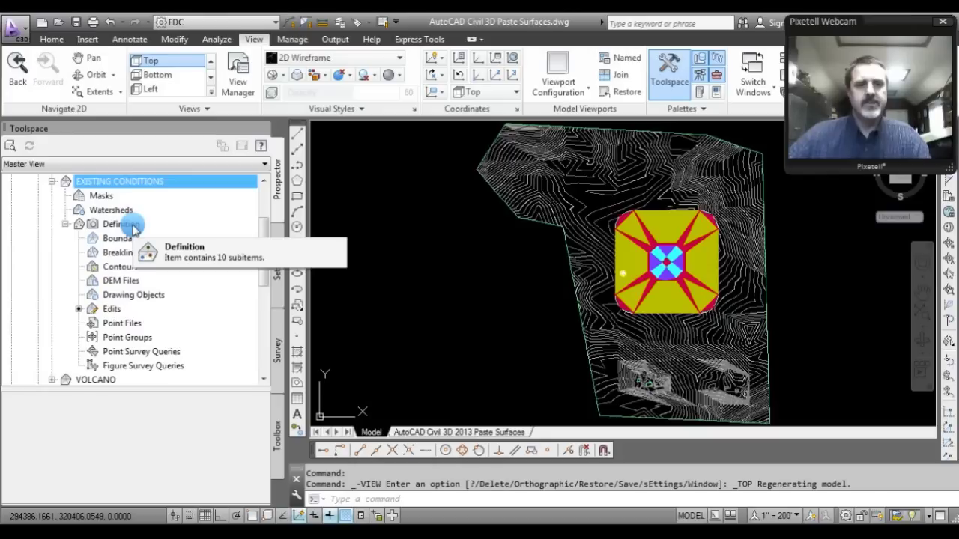
left_click(114, 310)
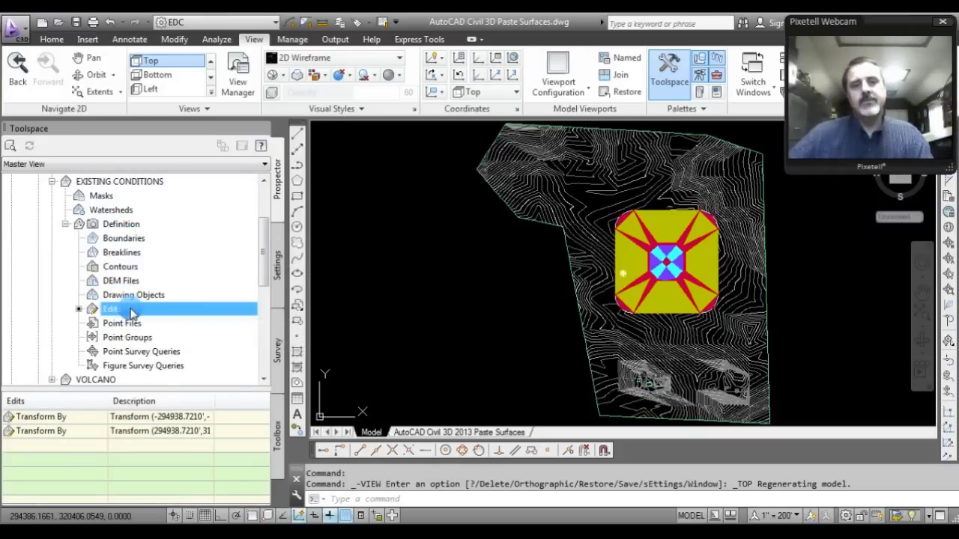
Step: Paste the VOLCANO surface into the EXISTING CONDITIONS surface as an edit
right_click(133, 313)
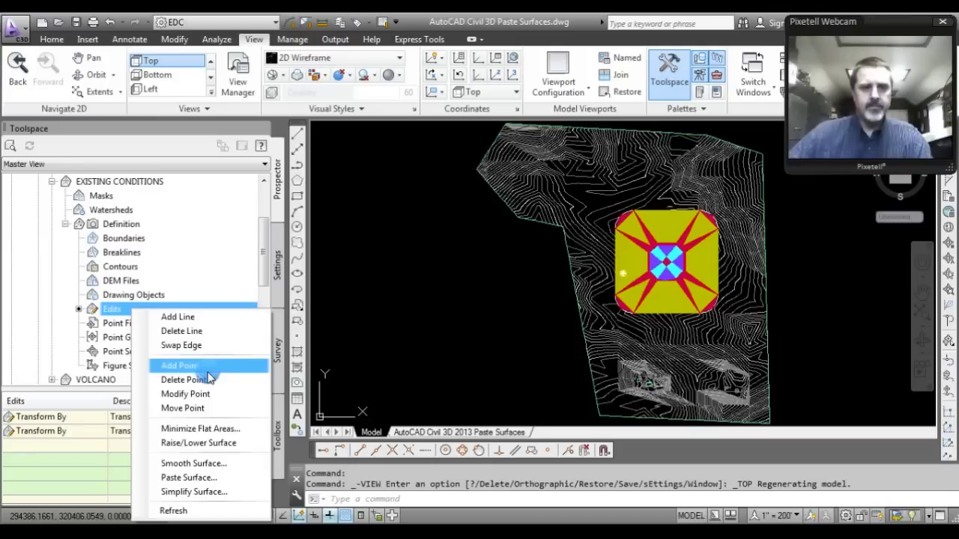
left_click(212, 483)
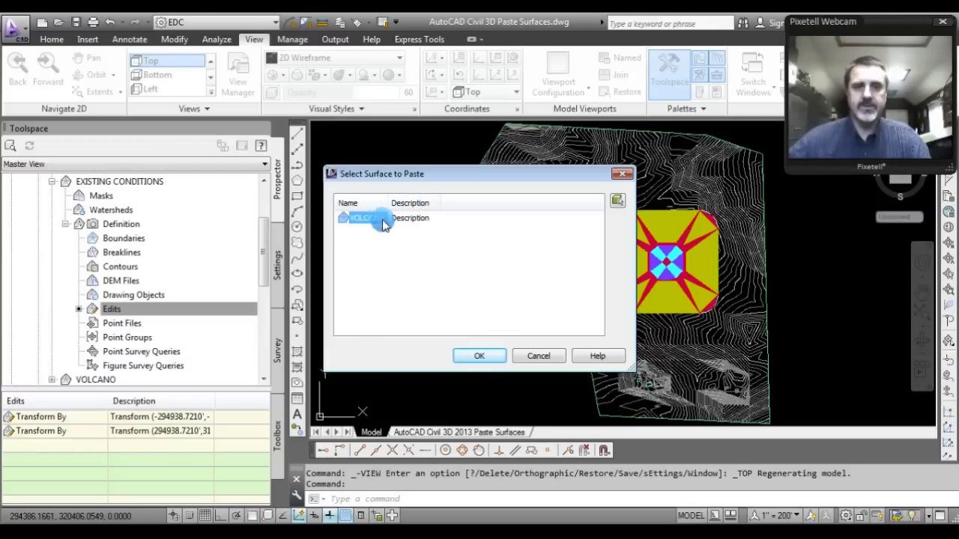
left_click(483, 356)
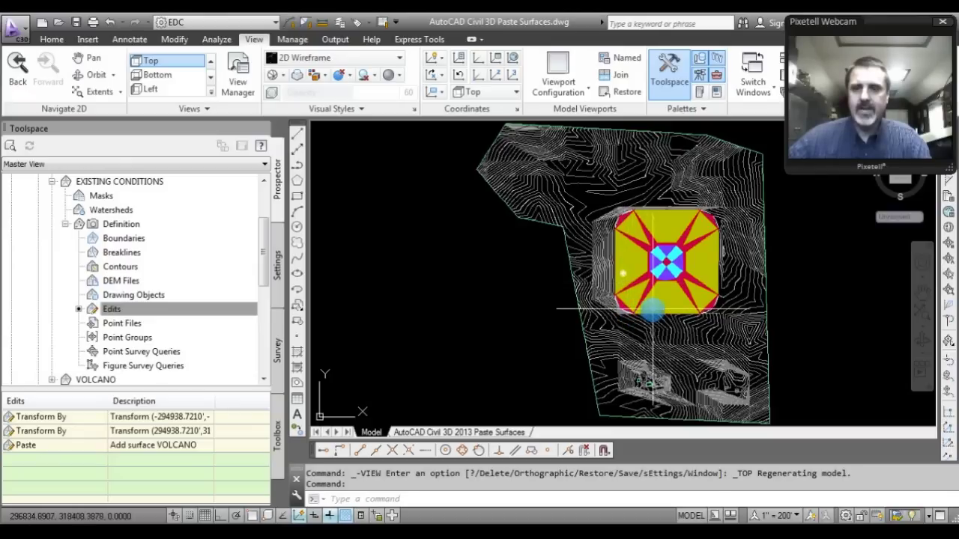
Step: Examine the combined surface in a tilted 3D view and undo the orbit
mouse_move(651, 308)
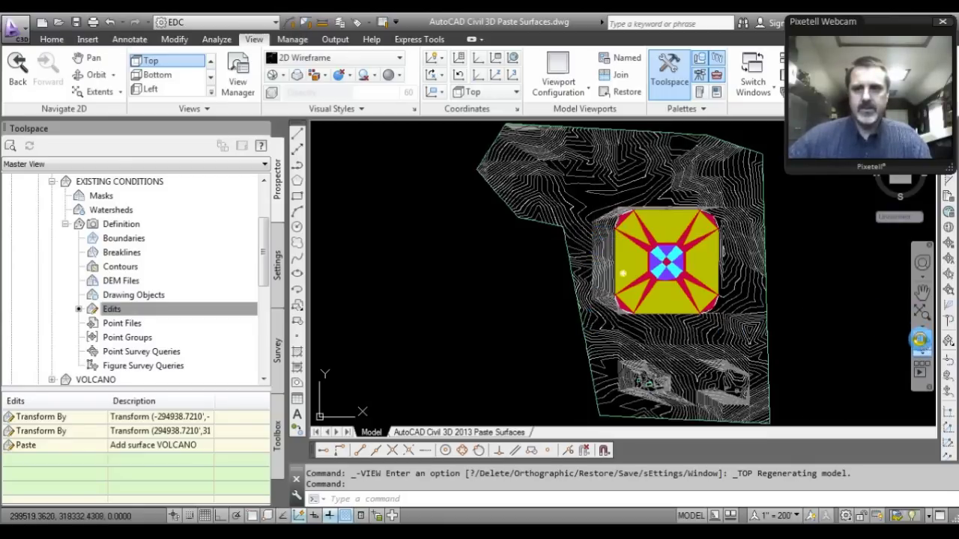
left_click(922, 339)
left_click_drag(706, 322, 647, 250)
right_click(650, 250)
left_click(673, 257)
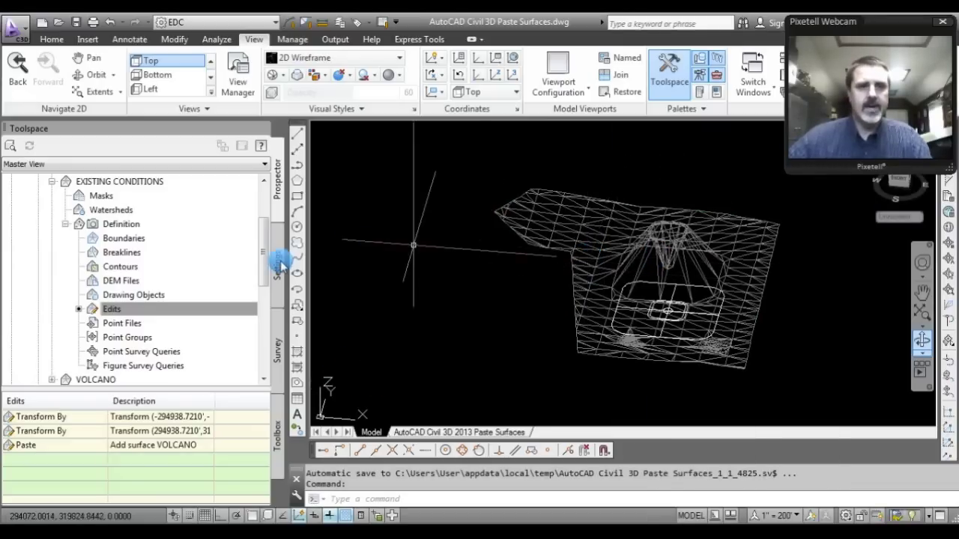
left_click(114, 24)
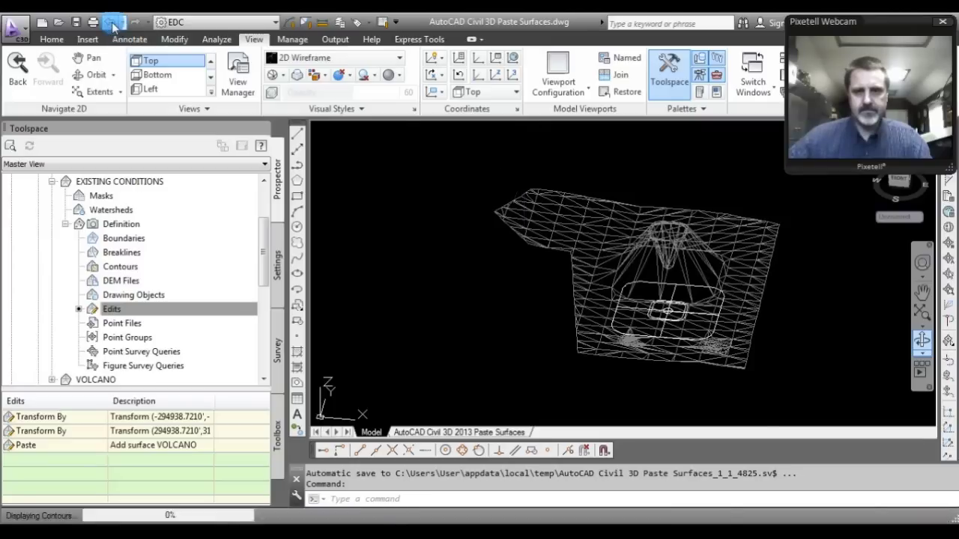
Step: Set the VOLCANO surface's style to _No Display in its surface properties
left_click(52, 181)
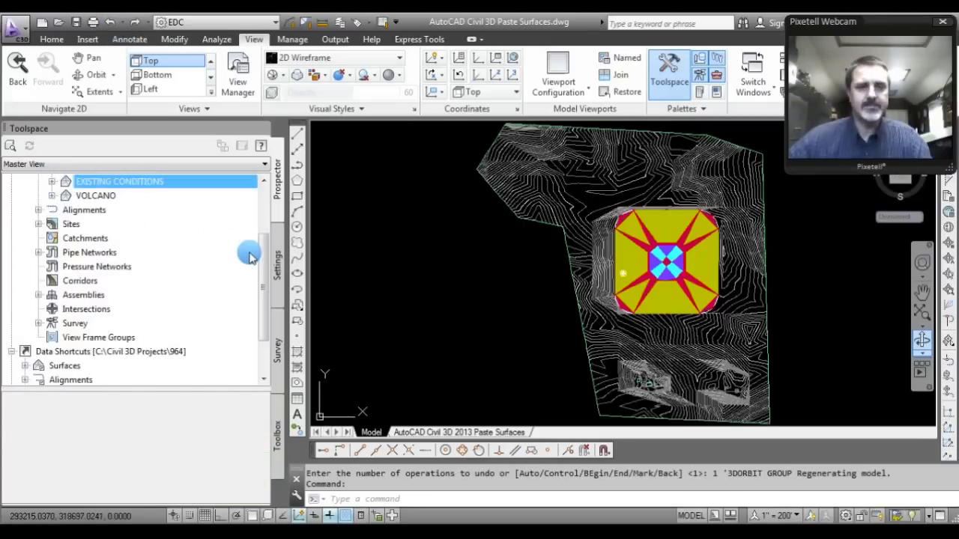
left_click_drag(265, 258, 266, 231)
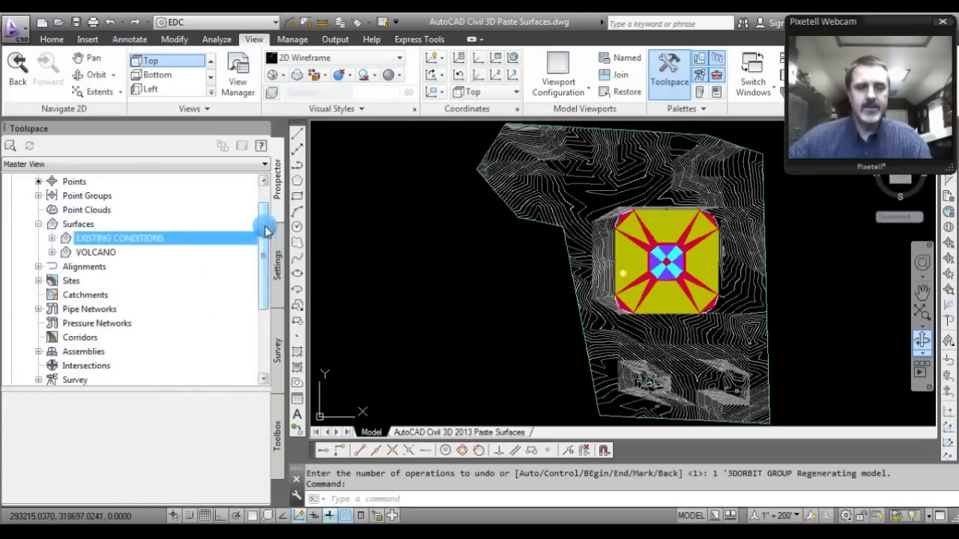
left_click(101, 255)
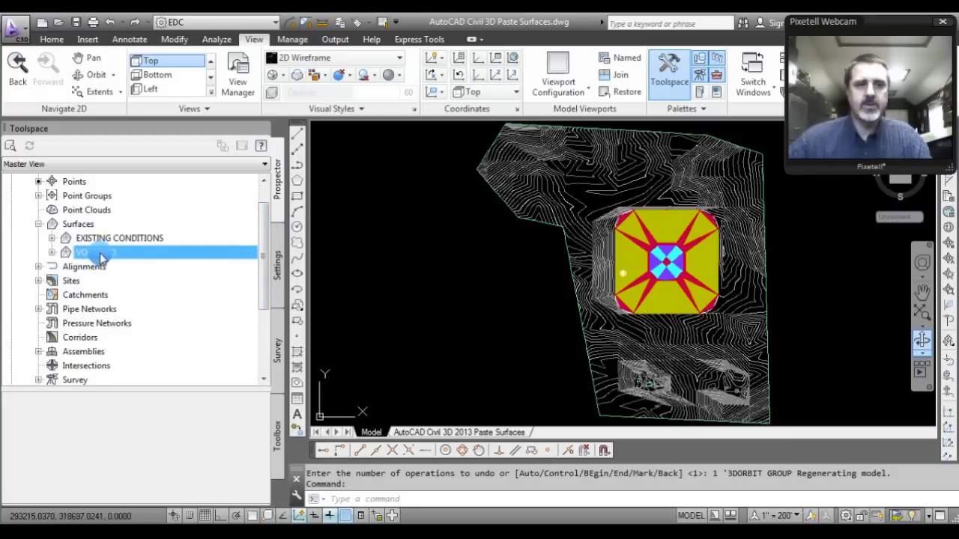
right_click(102, 257)
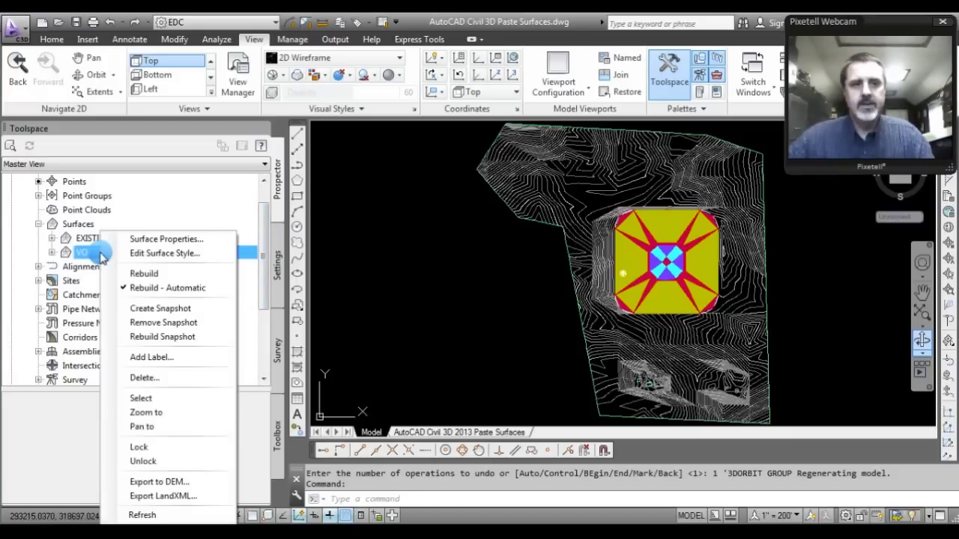
left_click(142, 241)
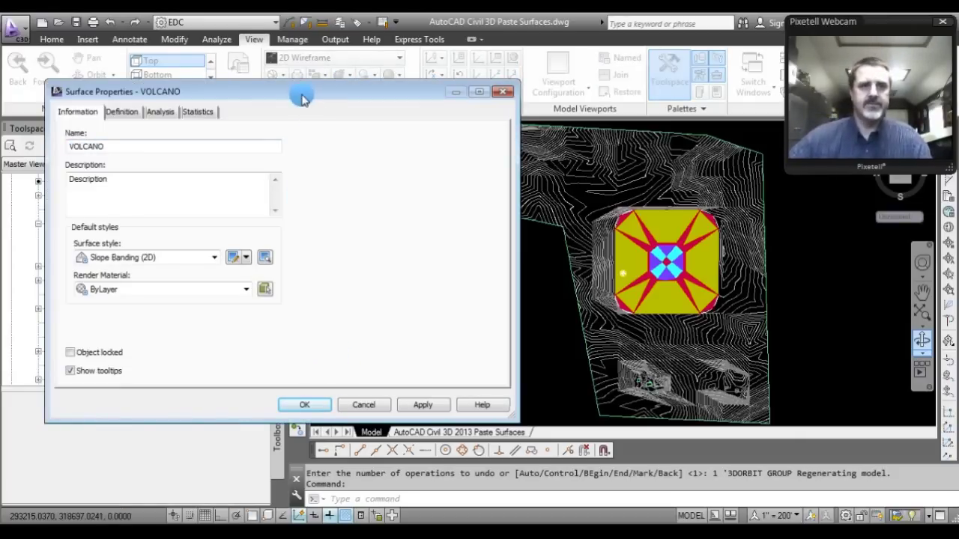
left_click_drag(304, 98, 311, 97)
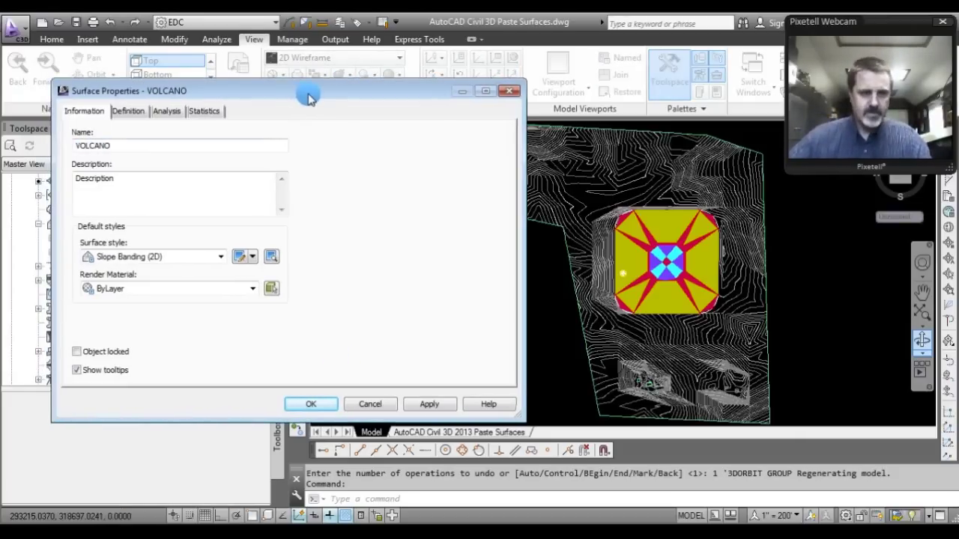
left_click(218, 259)
key("Home")
key("Return")
left_click(434, 404)
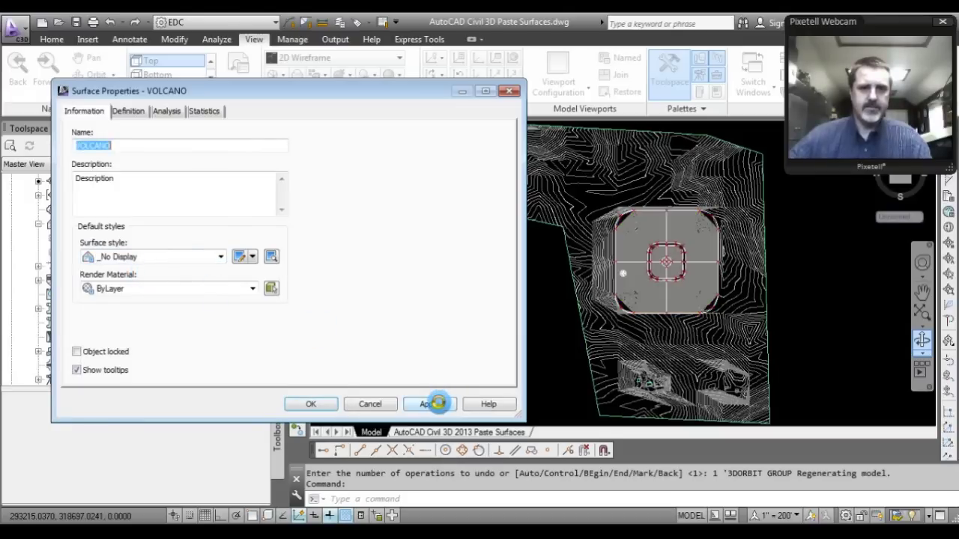
left_click(314, 403)
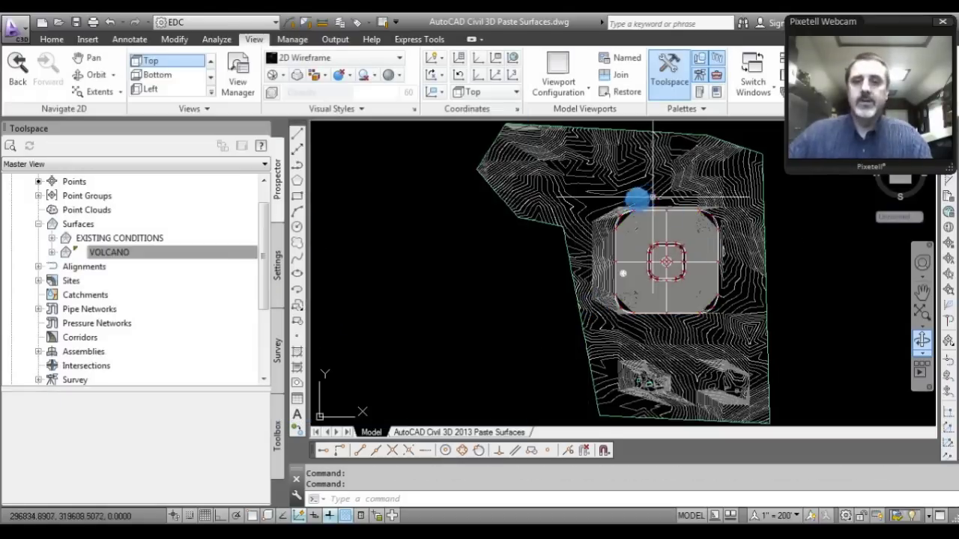
Step: Orbit the model to a low oblique 3D view to examine the EXISTING CONDITIONS surface with the pasted volcano
mouse_move(678, 229)
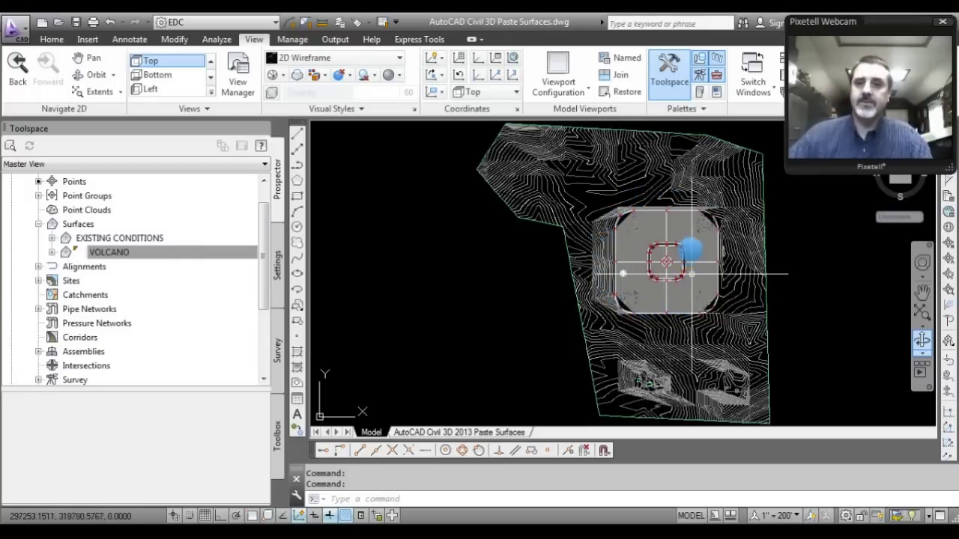
mouse_move(638, 202)
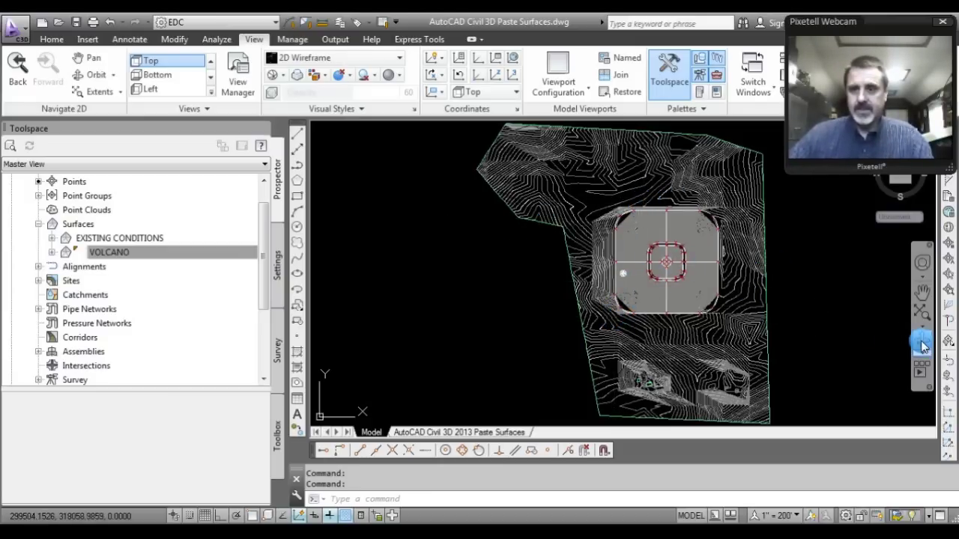
middle_click_drag(708, 289, 725, 182, "shift")
right_click(724, 182)
left_click(745, 185)
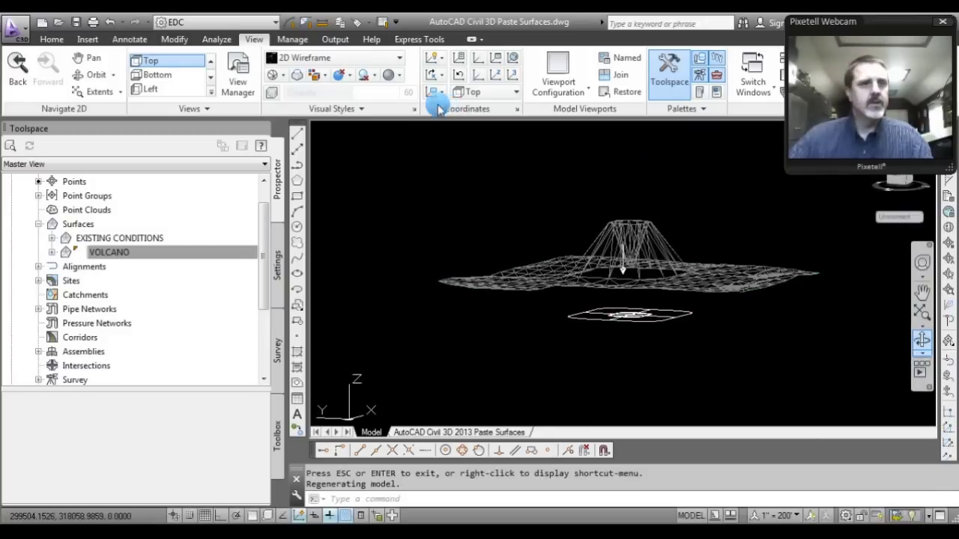
Step: Apply the Conceptual visual style to the model and examine the pasted volcano from above and from a low side angle
left_click(399, 58)
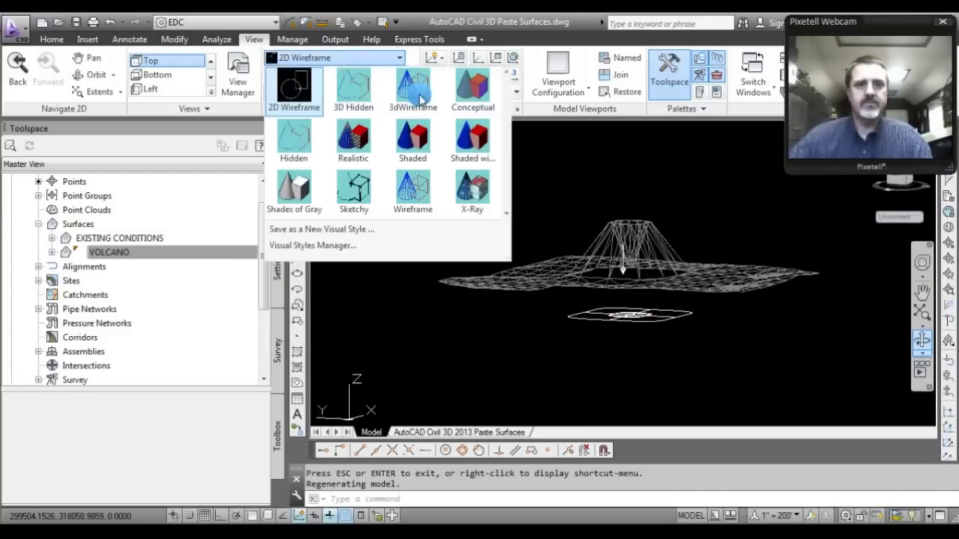
left_click(457, 98)
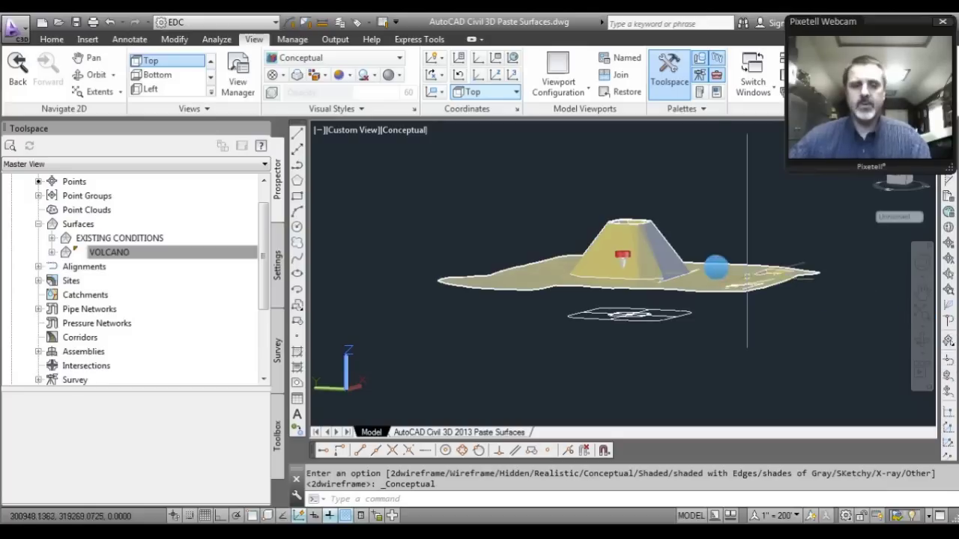
scroll(672, 255, "up", 3)
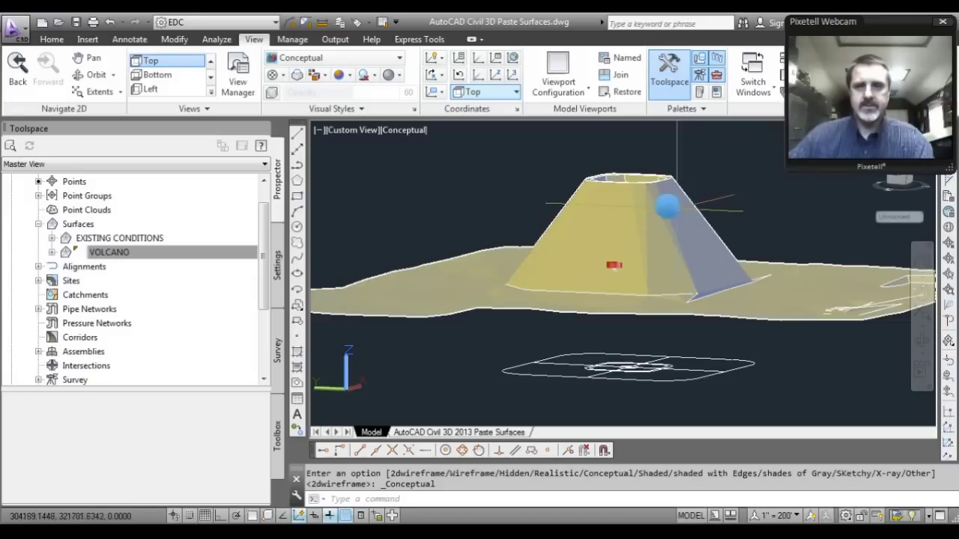
middle_click_drag(664, 201, 587, 278, "shift")
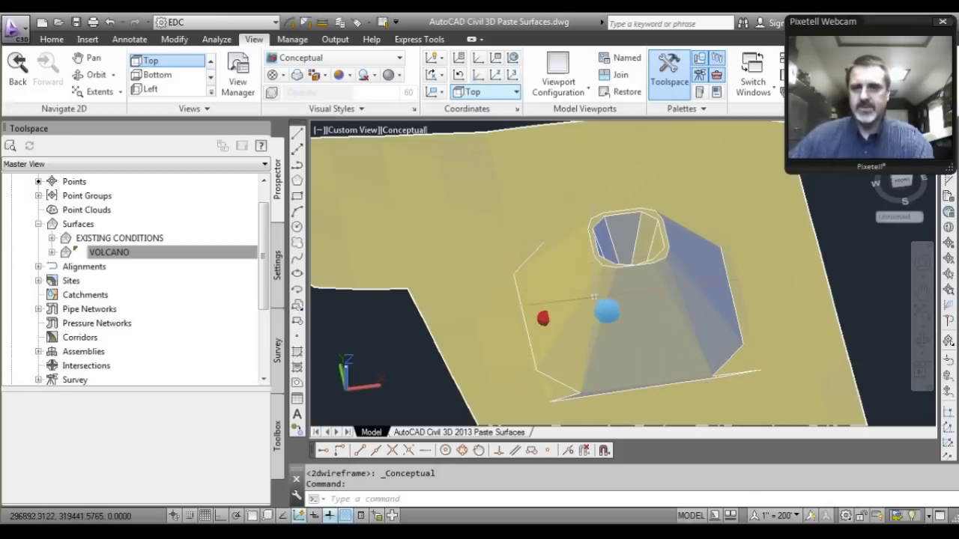
middle_click_drag(624, 337, 705, 271, "shift")
mouse_move(702, 270)
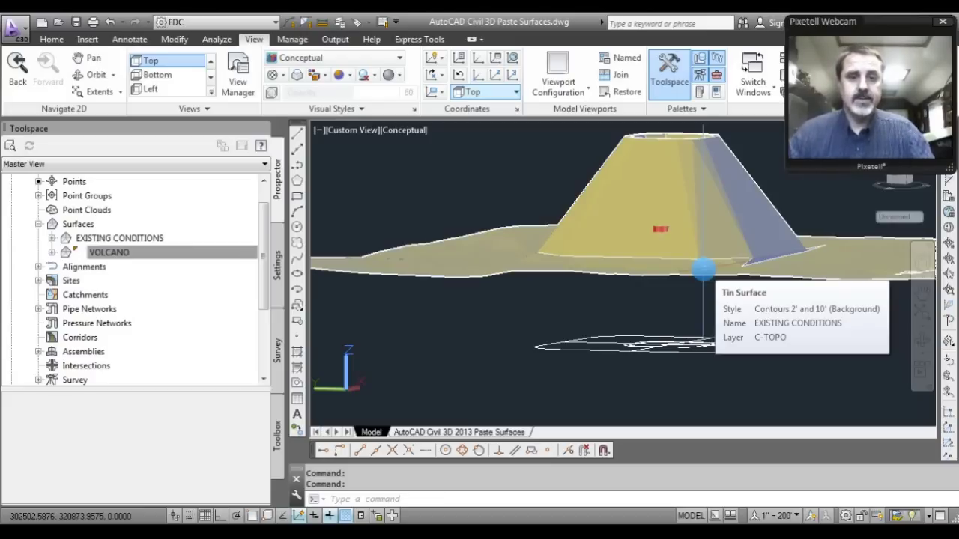
Step: Switch from model space to the AutoCAD Civil 3D 2013 Paste Surfaces layout
left_click(484, 433)
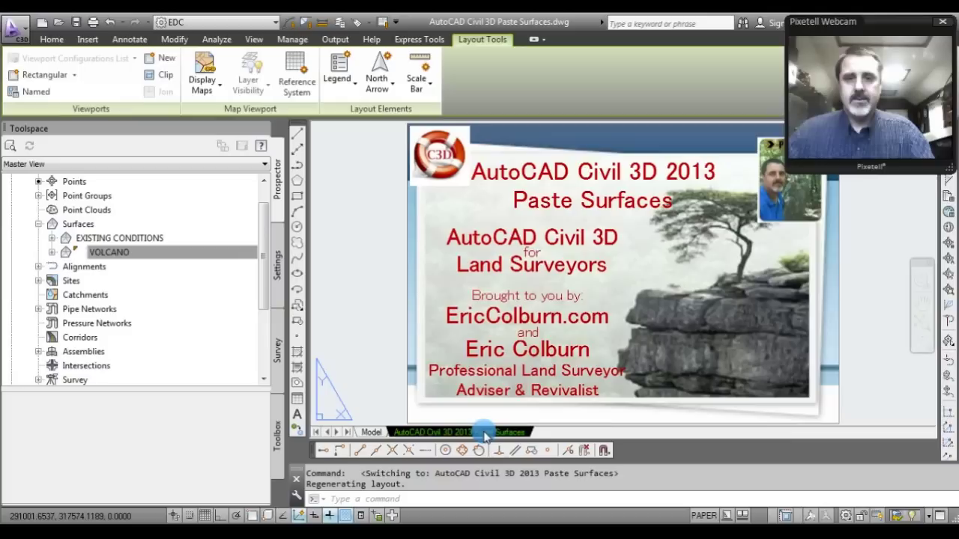